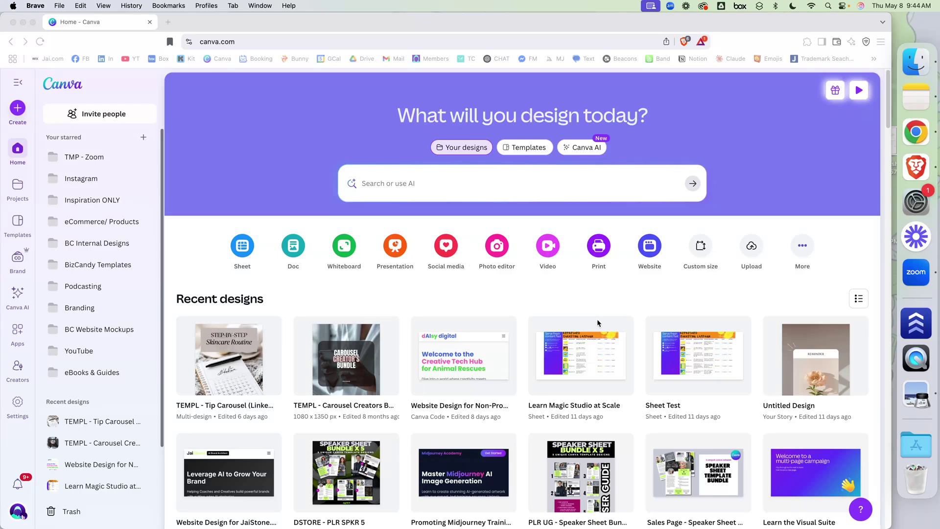
# - Browse the Recent designs grid on Canva Home, scrolling down through saved designs and back up
pyautogui.scroll(-4, 587, 292)
pyautogui.scroll(-8, 587, 295)
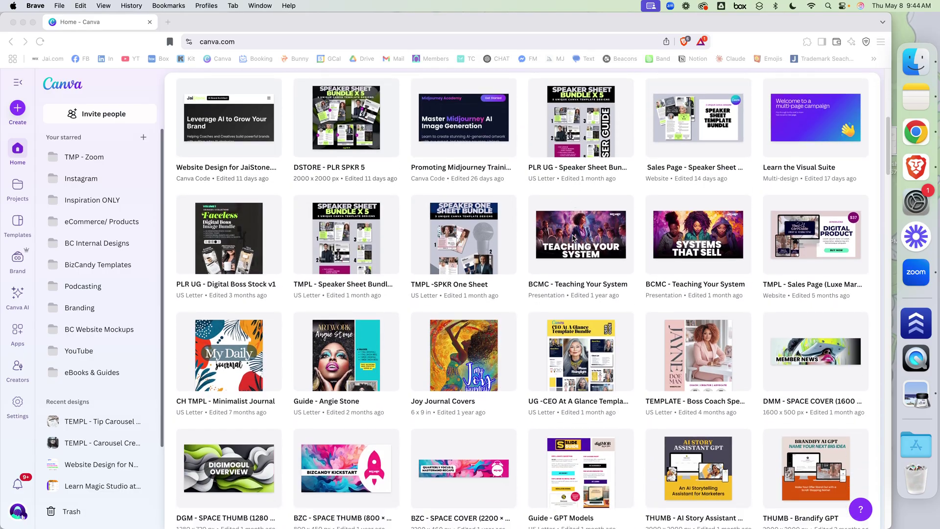
pyautogui.scroll(-3, 579, 252)
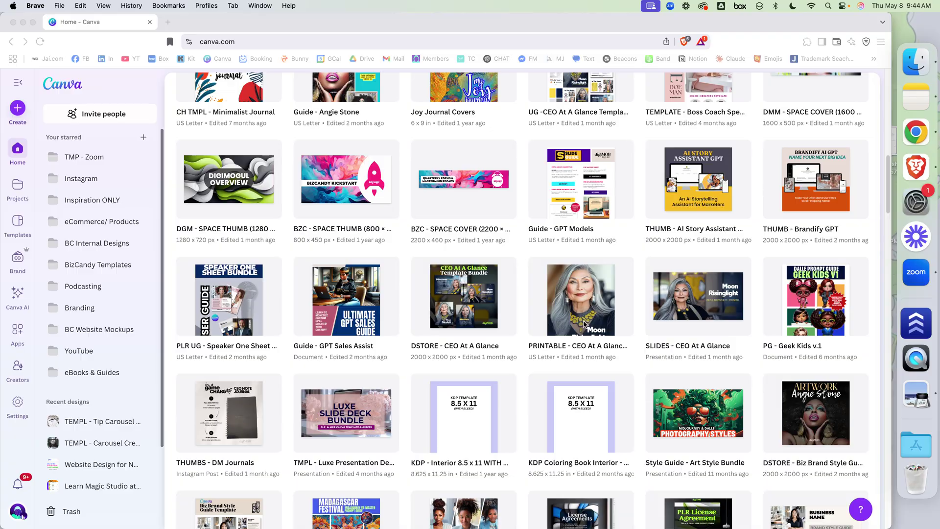
pyautogui.scroll(6, 559, 330)
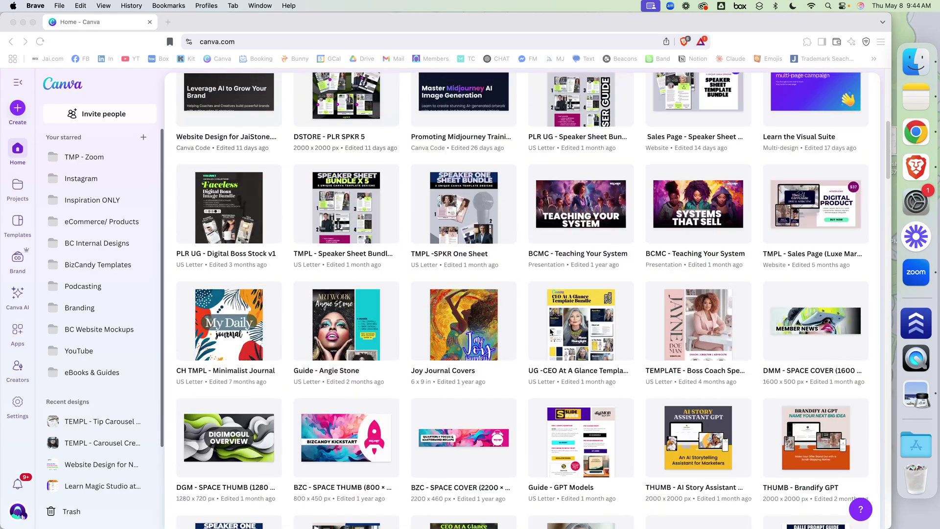
pyautogui.scroll(7, 551, 332)
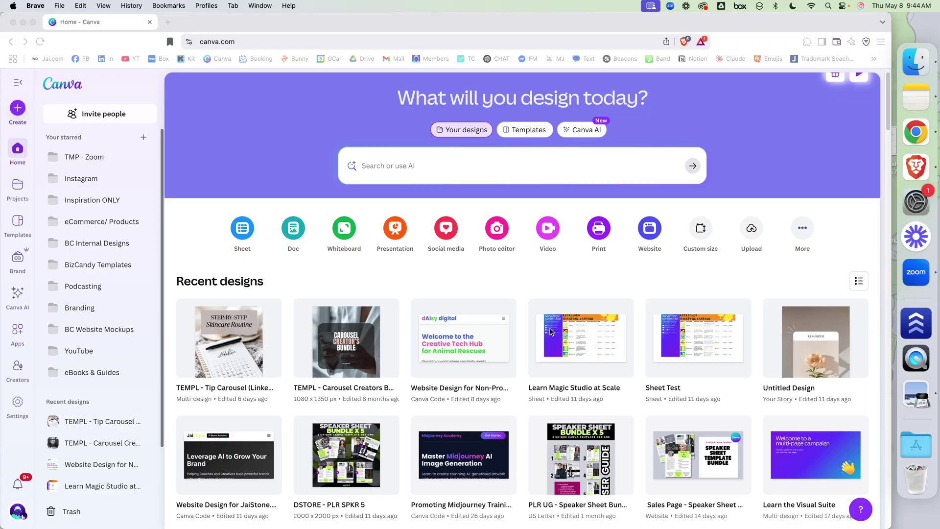
pyautogui.scroll(-1, 551, 332)
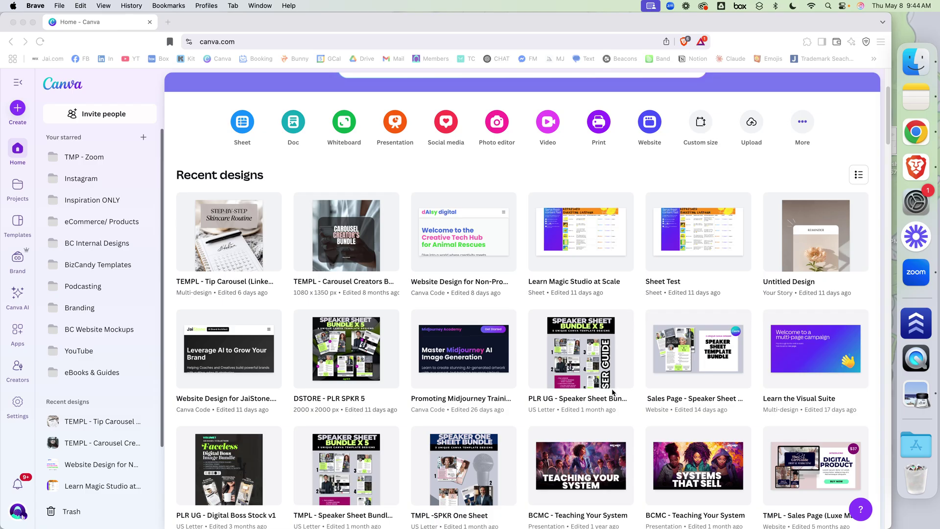
pyautogui.scroll(-1, 608, 362)
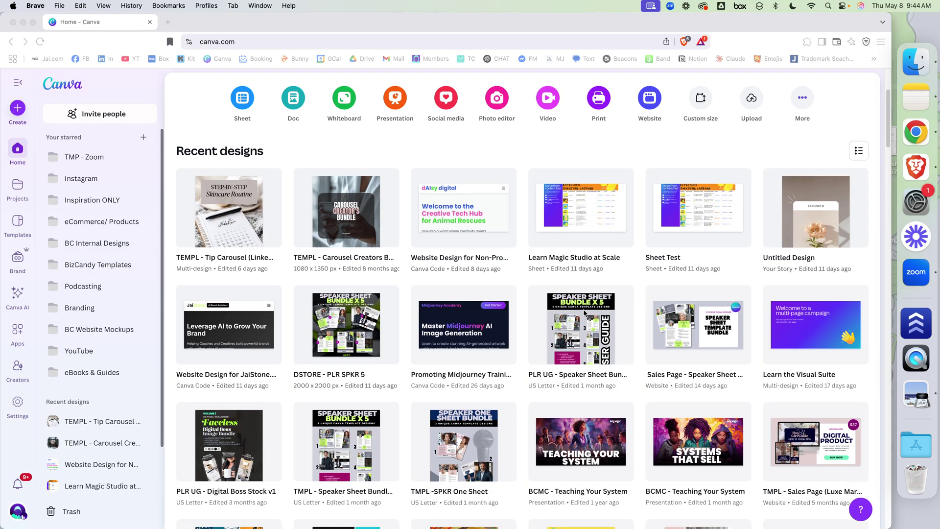
pyautogui.scroll(2, 594, 326)
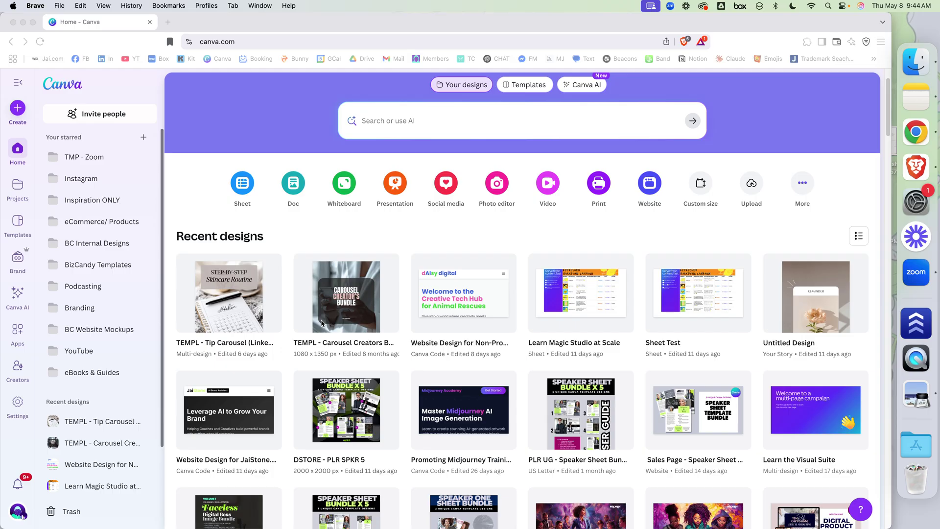
pyautogui.scroll(-1, 394, 293)
pyautogui.scroll(-15, 394, 292)
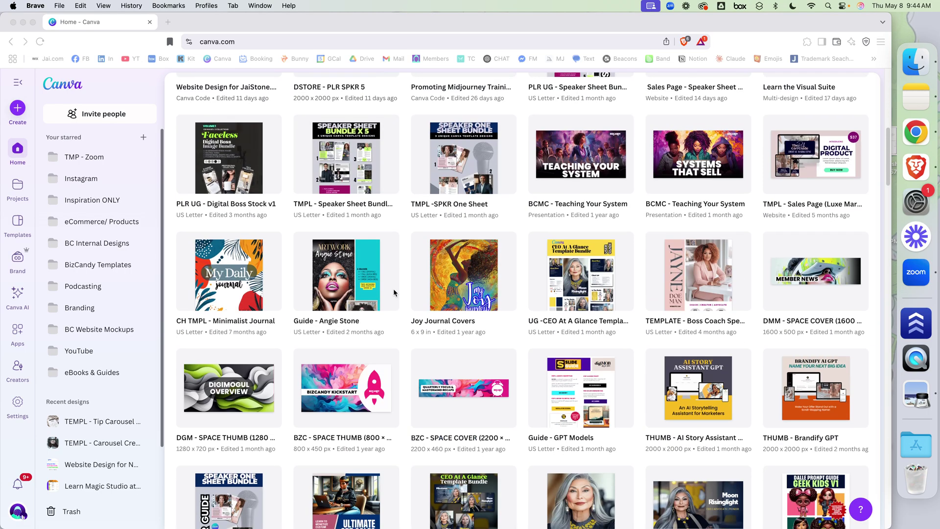
pyautogui.scroll(-6, 394, 292)
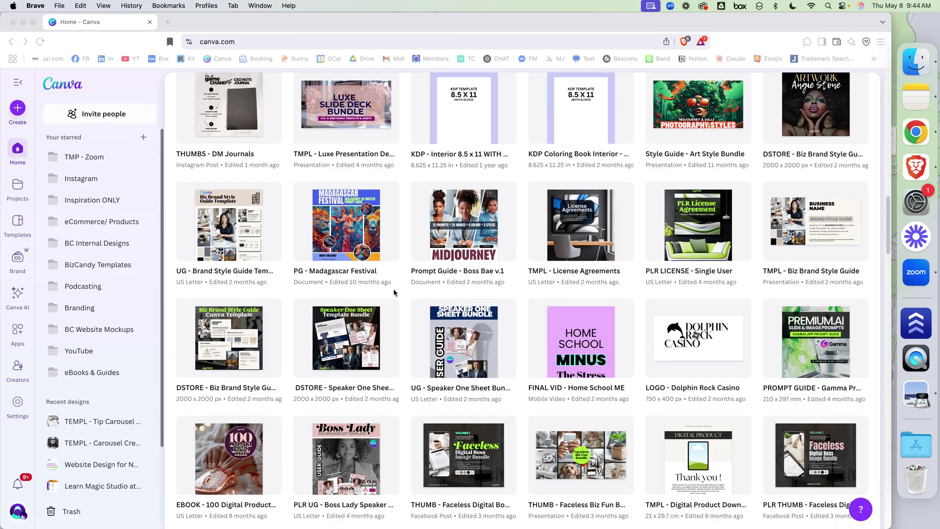
pyautogui.scroll(-5, 394, 293)
pyautogui.scroll(-9, 395, 293)
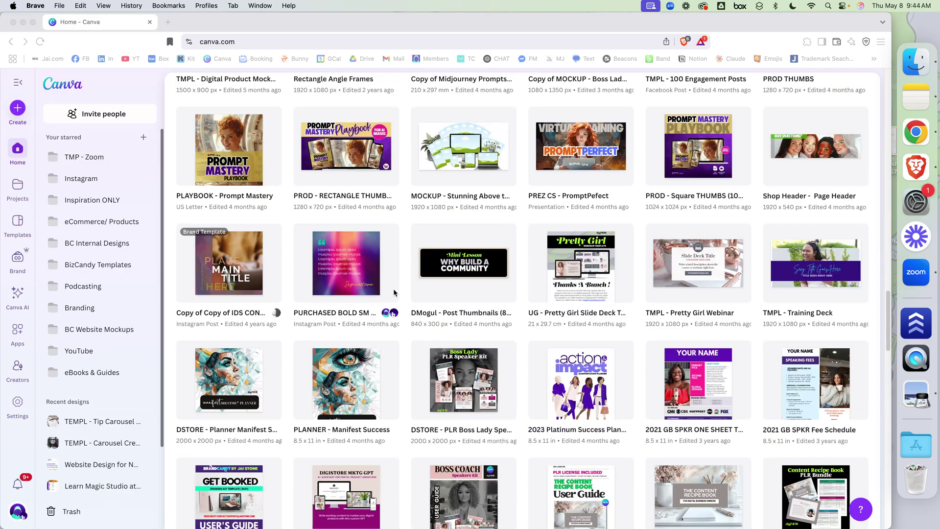
pyautogui.scroll(-7, 394, 293)
pyautogui.scroll(15, 394, 293)
pyautogui.scroll(10, 392, 289)
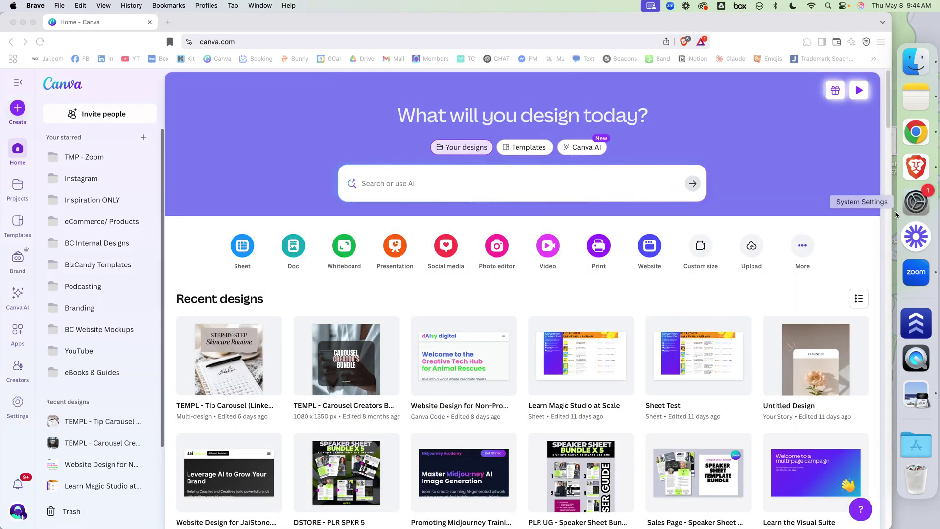
# - Dismiss QuickTime's Open window, bring up the Template Links notice in Preview, and briefly mark its June 2, 2025 sentence
pyautogui.click(912, 360)
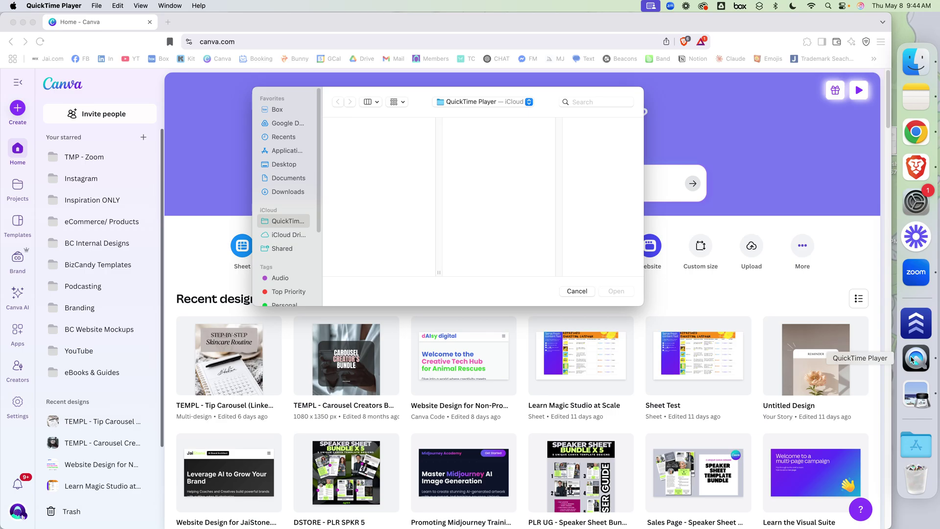
pyautogui.click(577, 294)
pyautogui.click(911, 397)
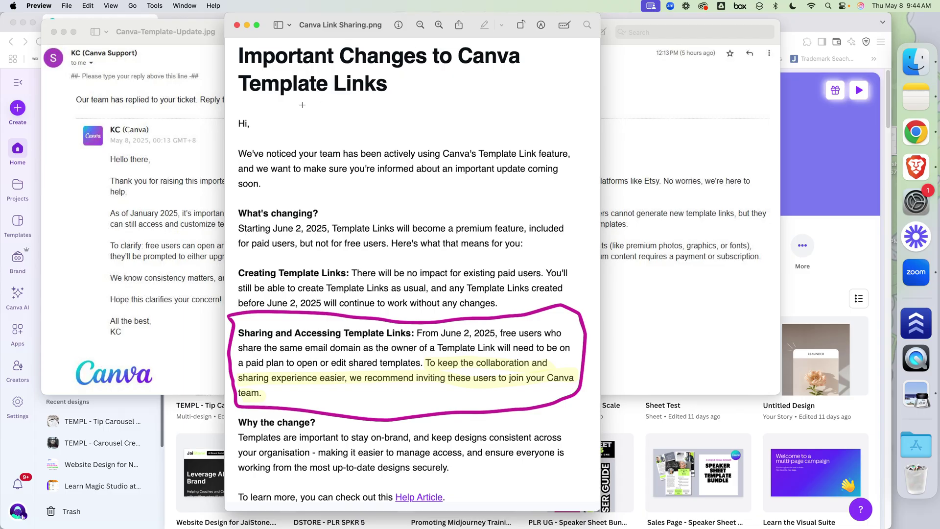
pyautogui.moveTo(237, 223); pyautogui.dragTo(341, 237)
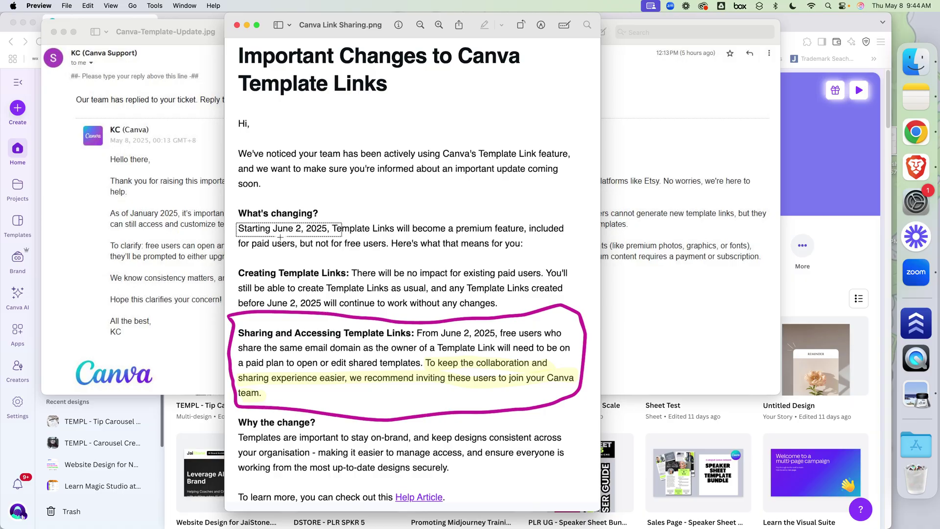
pyautogui.click(535, 238)
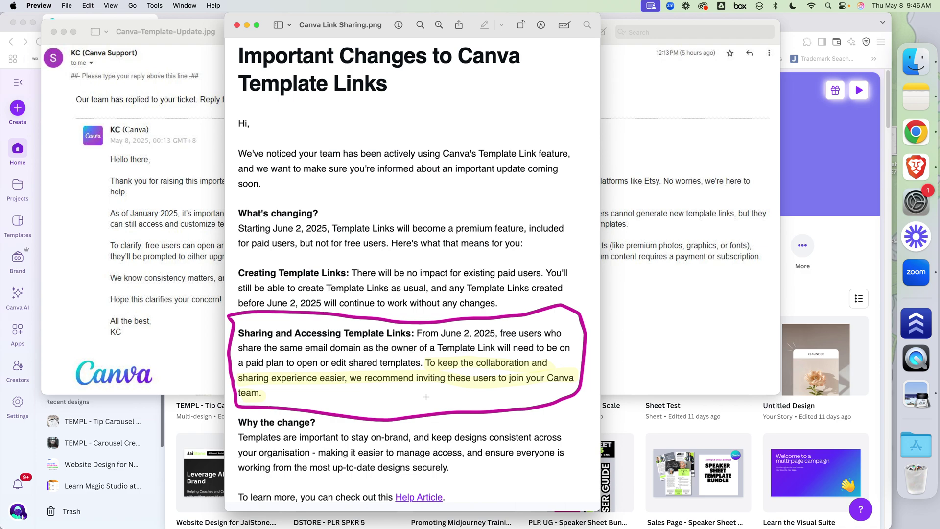
# - Mark the Sharing and Accessing Template Links paragraph on the Preview notice
pyautogui.moveTo(413, 326); pyautogui.dragTo(511, 343)
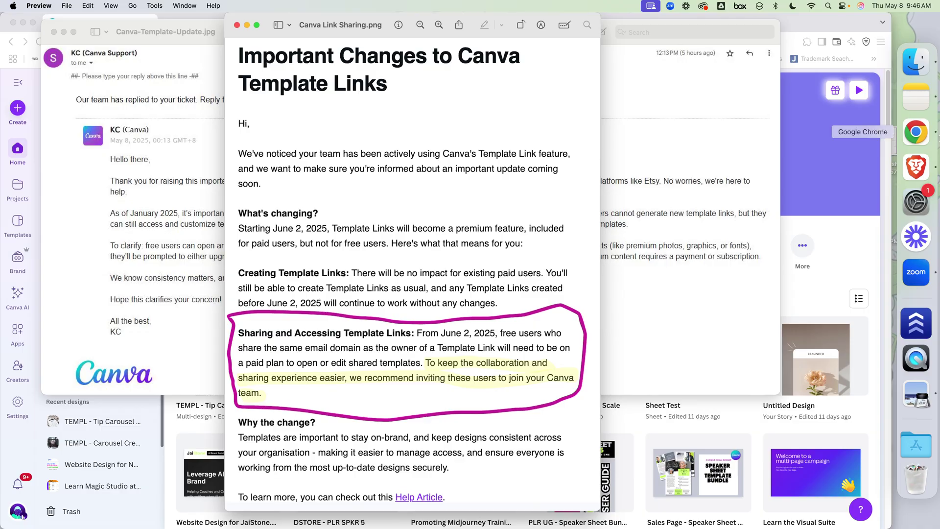
# - Browse the Etsy canva template listings, then return to the Template Links notice in Preview
pyautogui.click(915, 130)
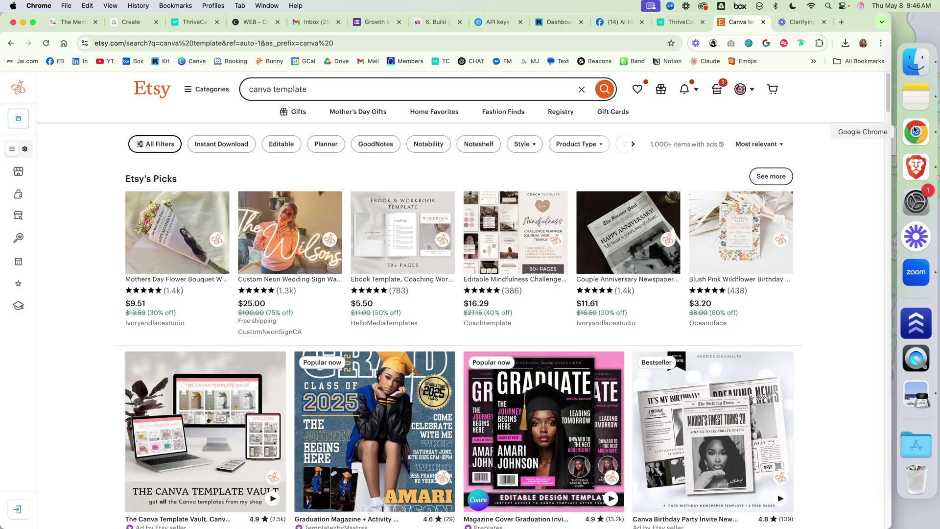
pyautogui.scroll(-10, 806, 387)
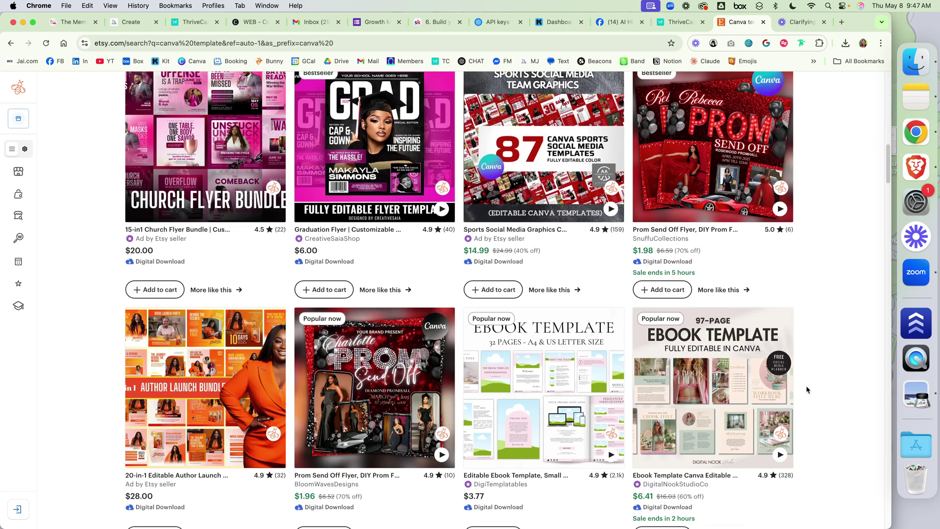
pyautogui.scroll(-3, 807, 390)
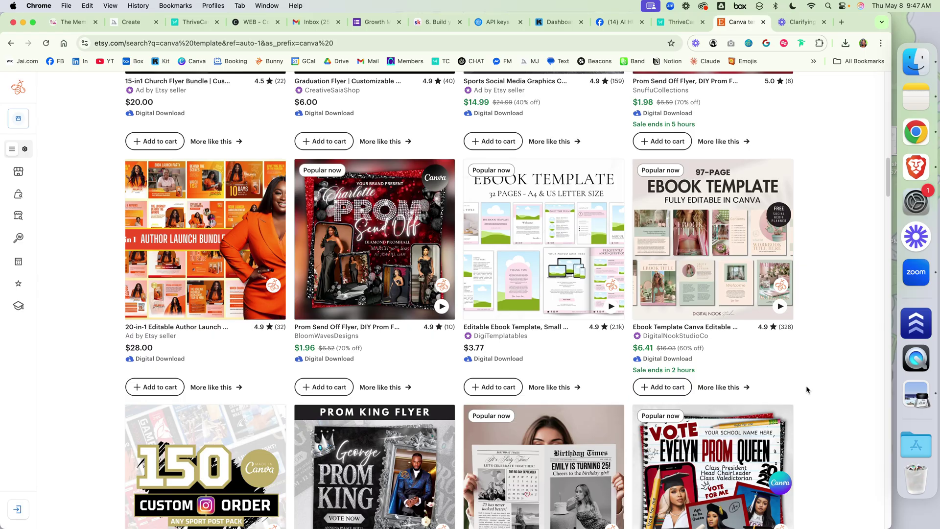
pyautogui.scroll(1, 806, 386)
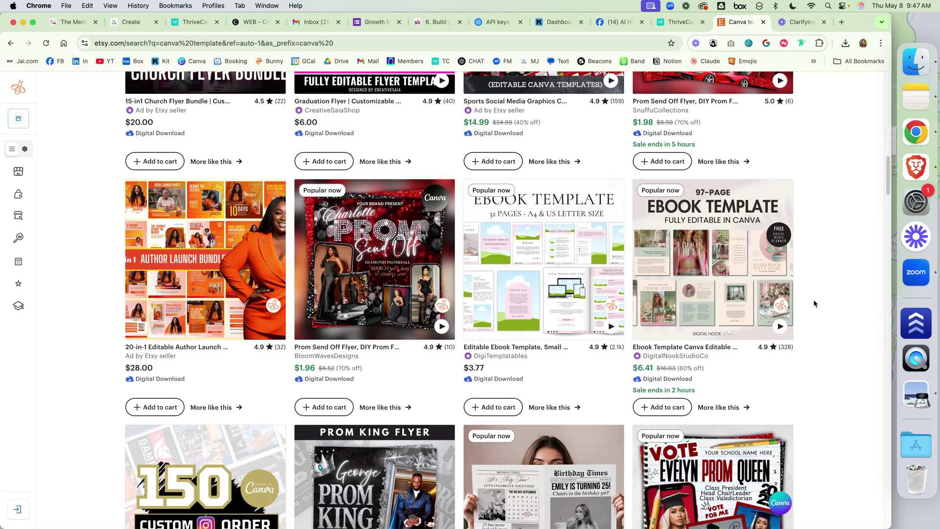
pyautogui.scroll(-8, 809, 348)
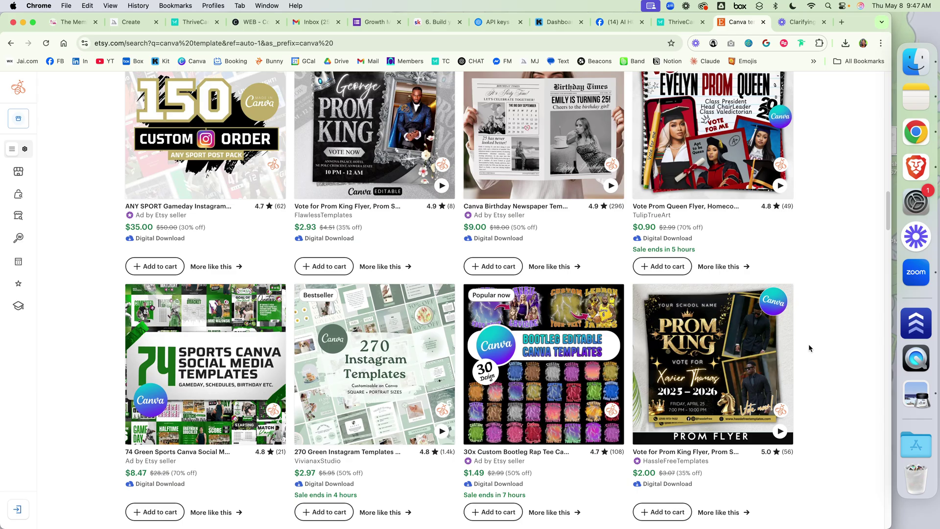
pyautogui.scroll(15, 805, 343)
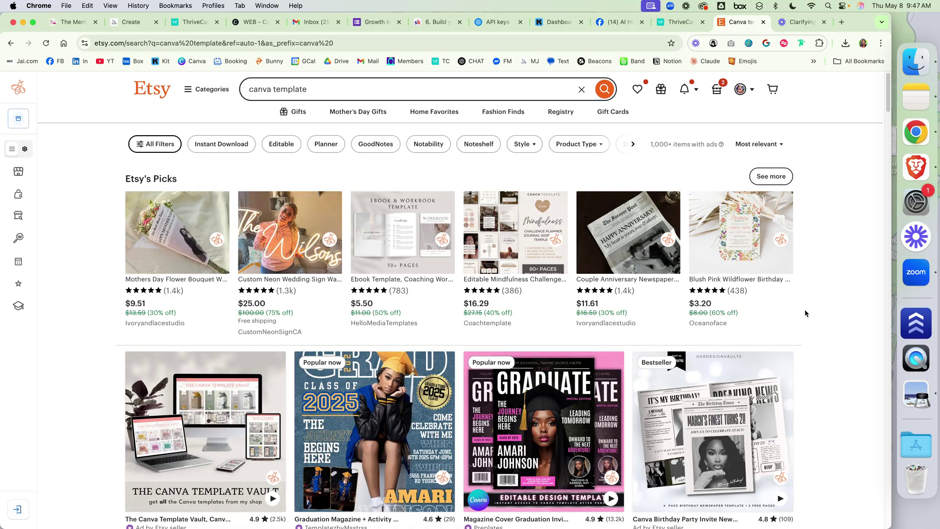
pyautogui.scroll(-2, 805, 314)
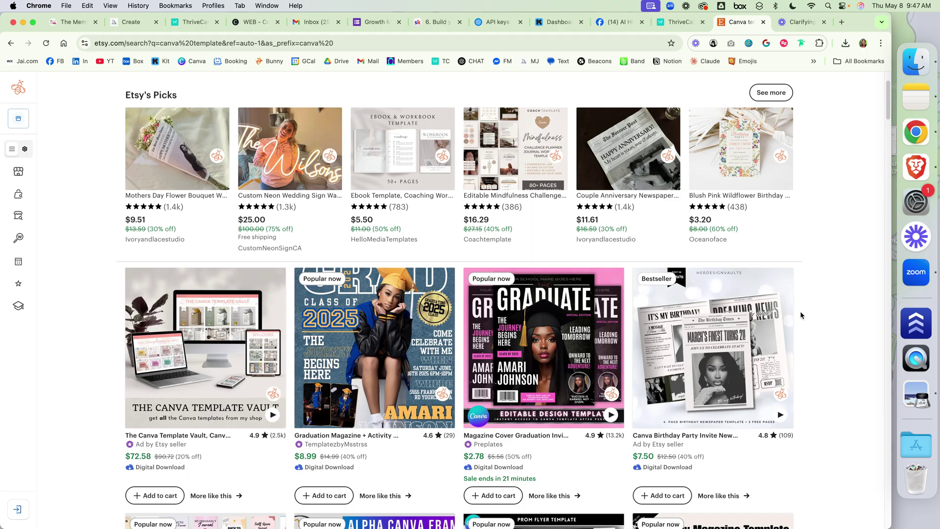
pyautogui.scroll(-2, 801, 314)
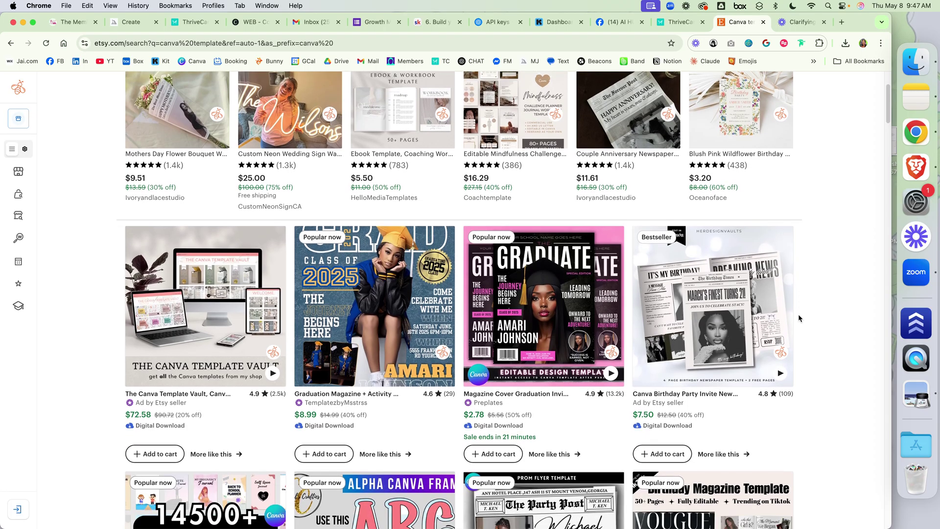
pyautogui.scroll(-5, 798, 318)
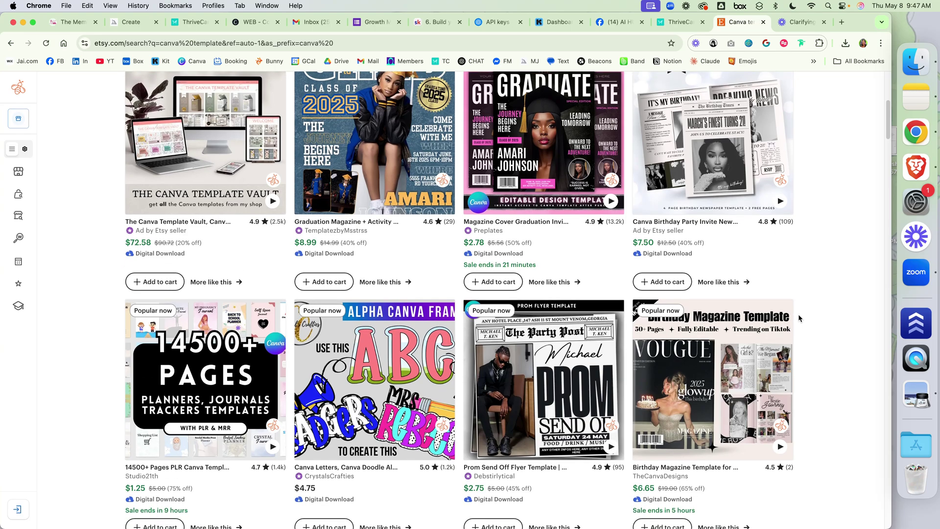
pyautogui.scroll(-1, 799, 319)
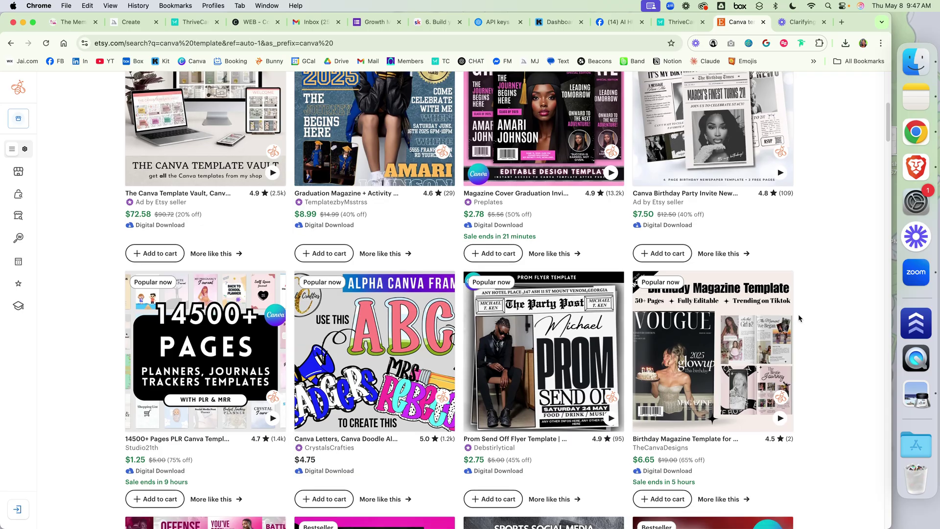
pyautogui.scroll(-4, 799, 320)
pyautogui.scroll(-4, 808, 343)
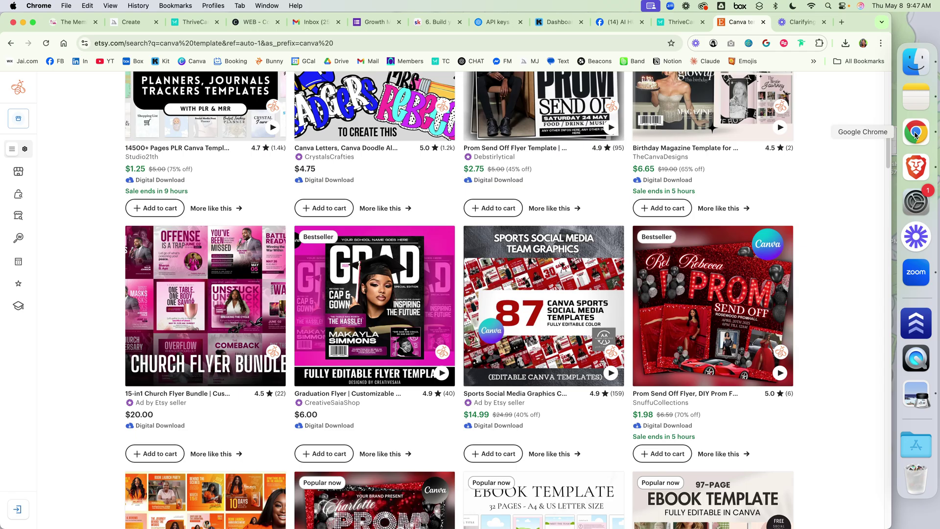
pyautogui.click(916, 396)
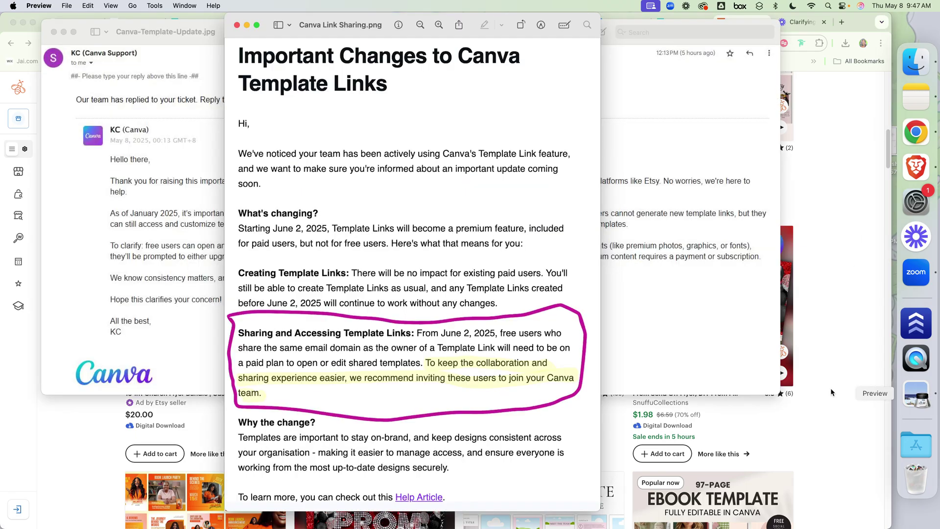
# - Close Canva Link Sharing.png to reveal the Canva support reply about Pro elements
pyautogui.click(237, 25)
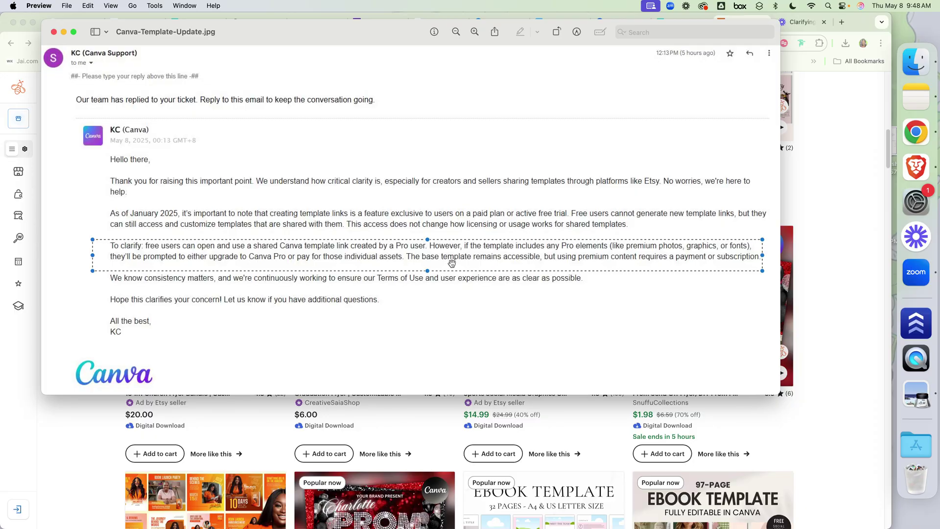
# - Close the Canva-Template-Update.jpg support reply and return to Canva Home in Brave
pyautogui.click(55, 32)
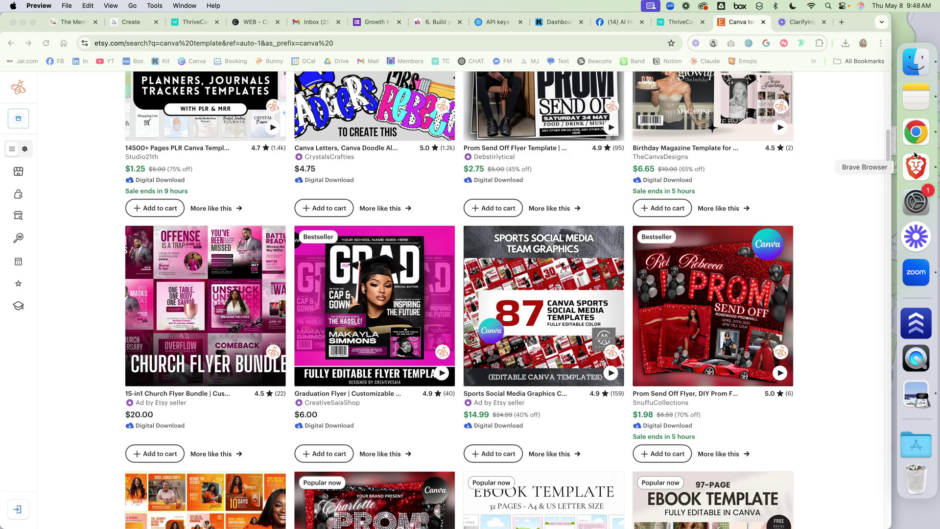
pyautogui.click(916, 170)
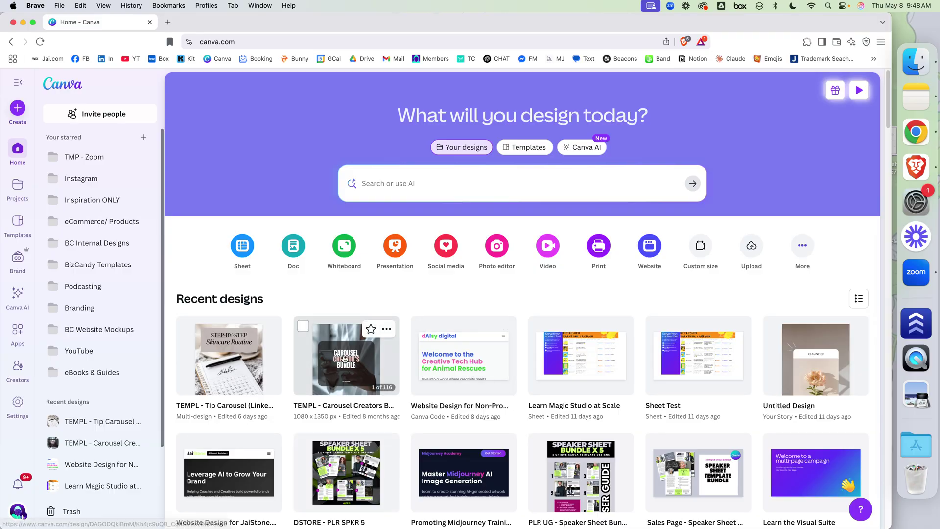
# - Open TEMPL - Carousel Creators and inspect the page 1 background photo and page 3 arrow graphic
pyautogui.click(346, 360)
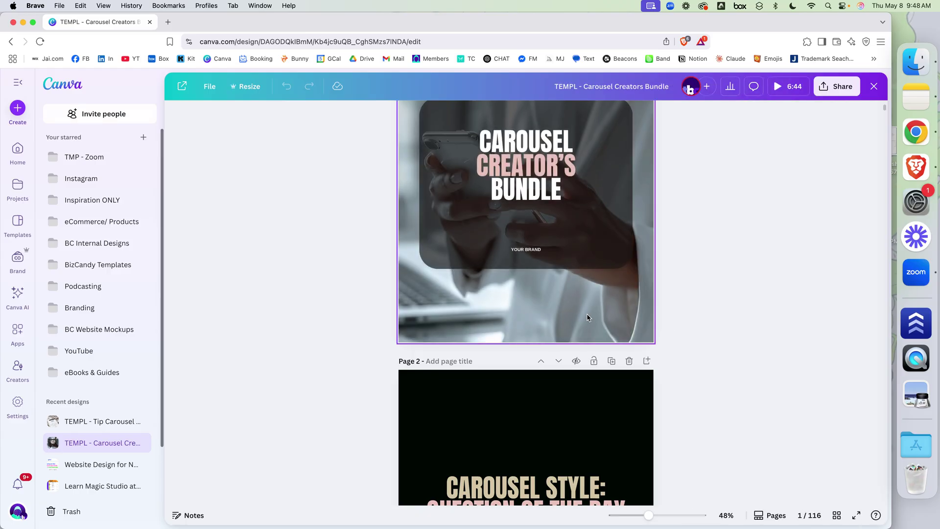
pyautogui.click(541, 313)
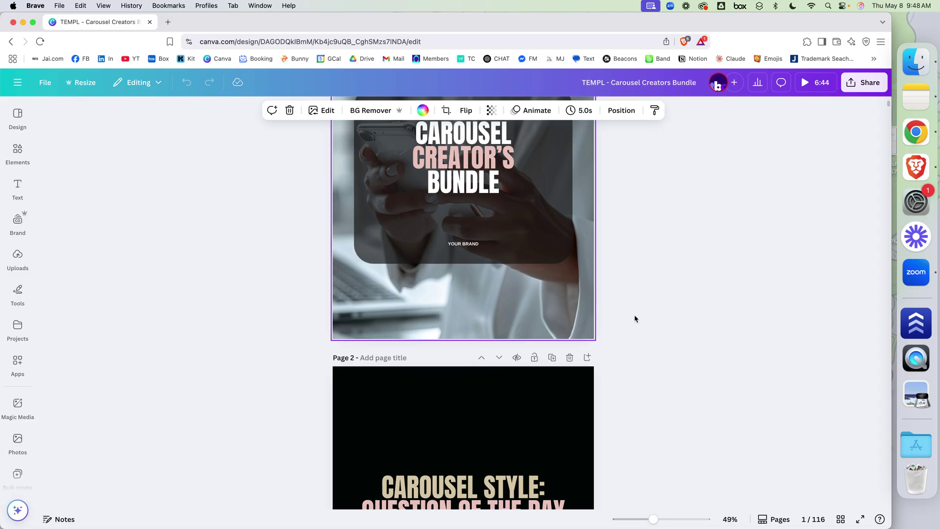
pyautogui.scroll(-10, 634, 318)
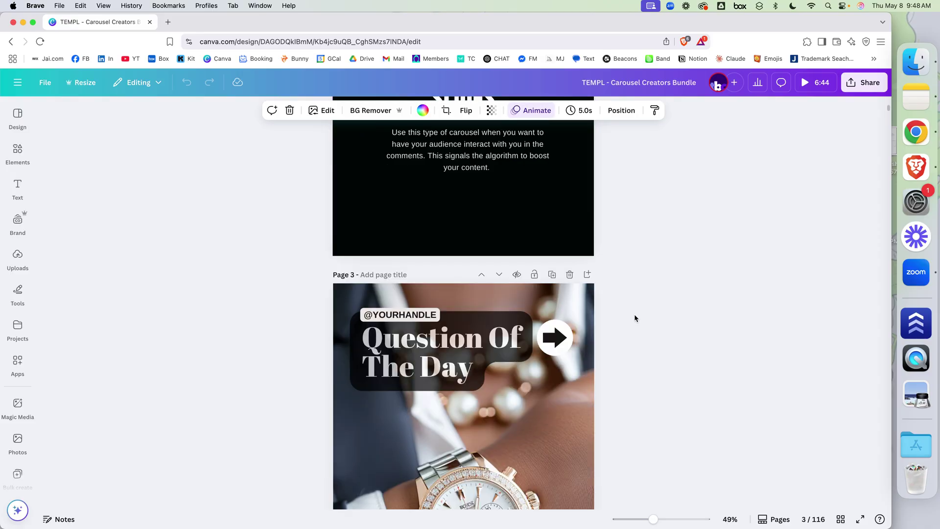
pyautogui.scroll(-3, 637, 321)
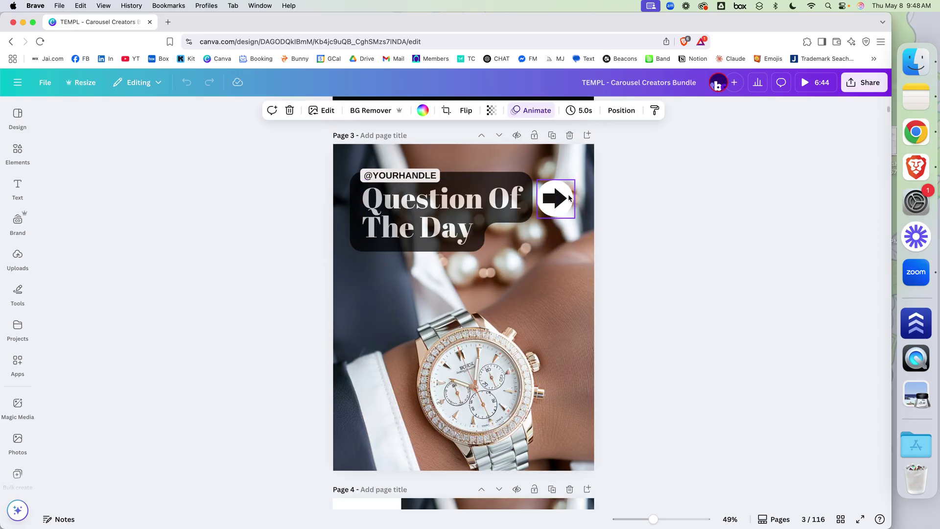
pyautogui.click(557, 200)
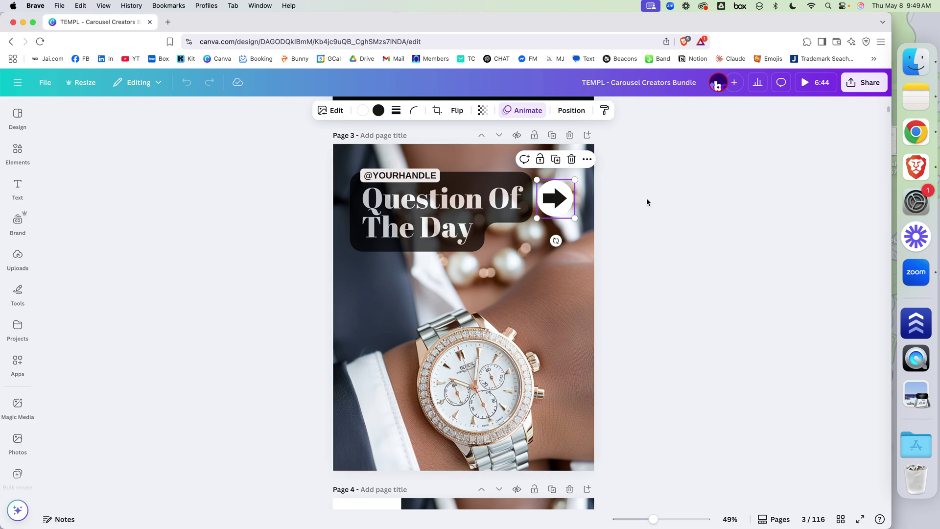
# - Select page 4's vertical Asking For A Friend title to reveal its Playfair Display font
pyautogui.scroll(-10, 619, 284)
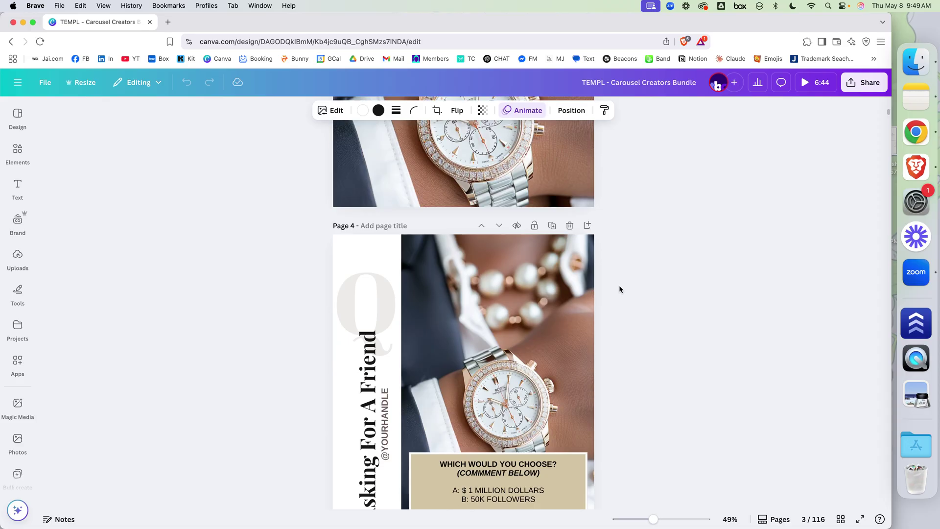
pyautogui.scroll(1, 619, 285)
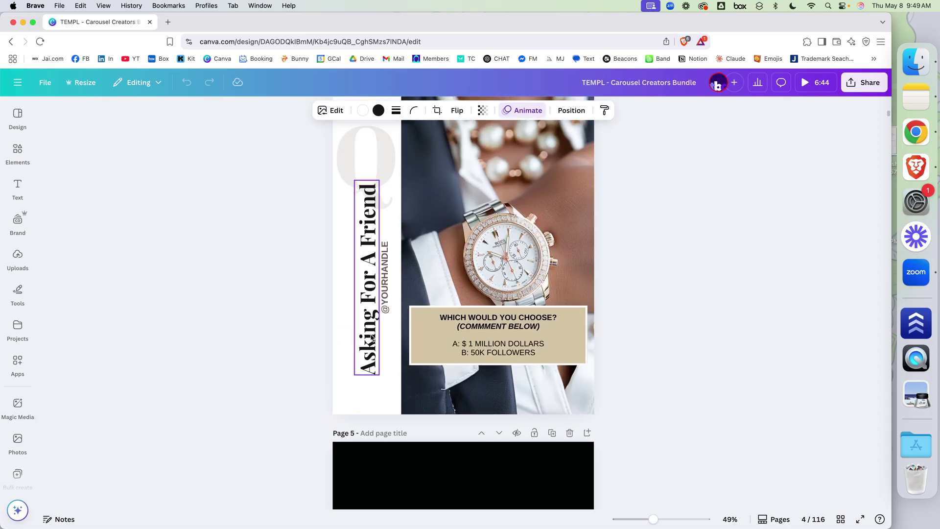
pyautogui.click(362, 339)
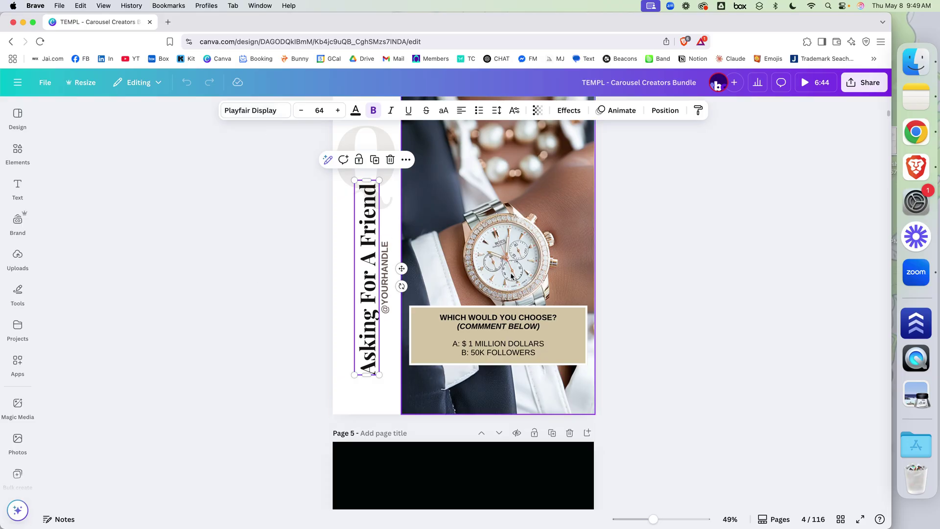
pyautogui.scroll(-8, 739, 321)
pyautogui.scroll(6, 646, 330)
pyautogui.scroll(5, 645, 330)
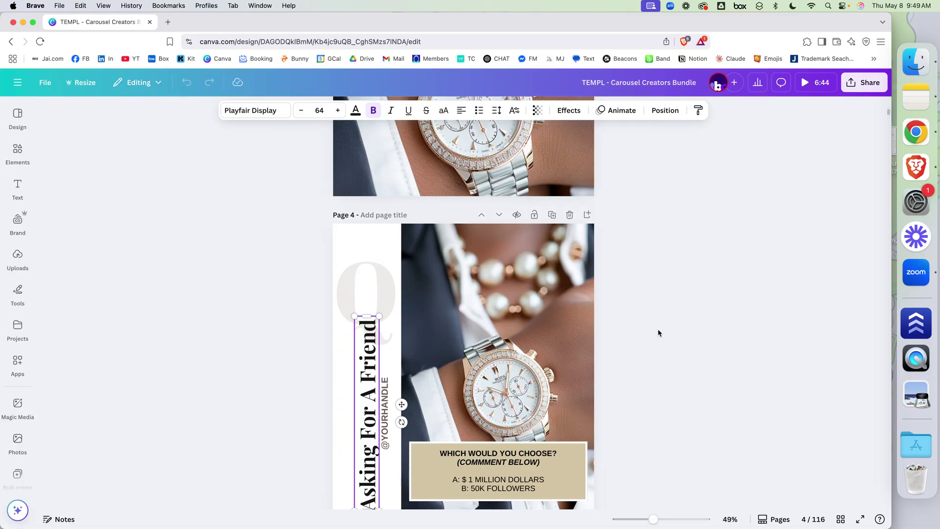
pyautogui.click(250, 111)
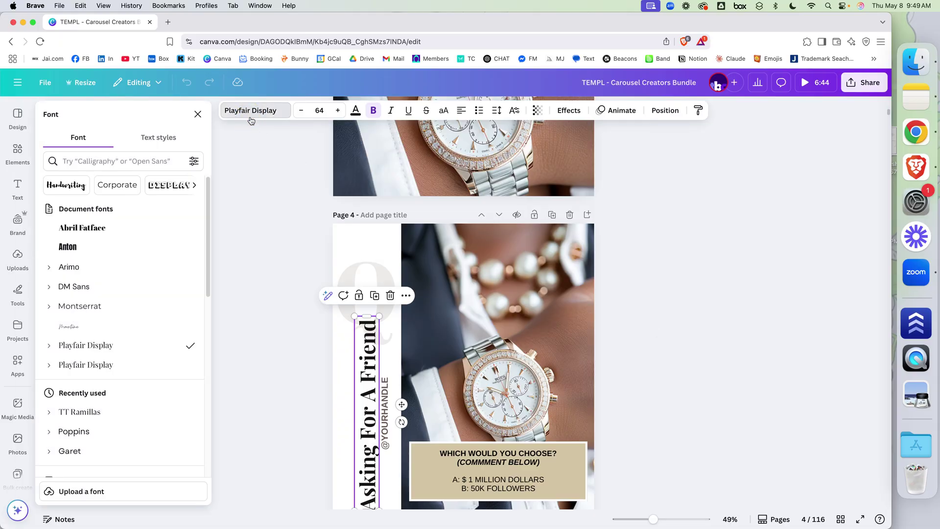
pyautogui.scroll(-5, 130, 320)
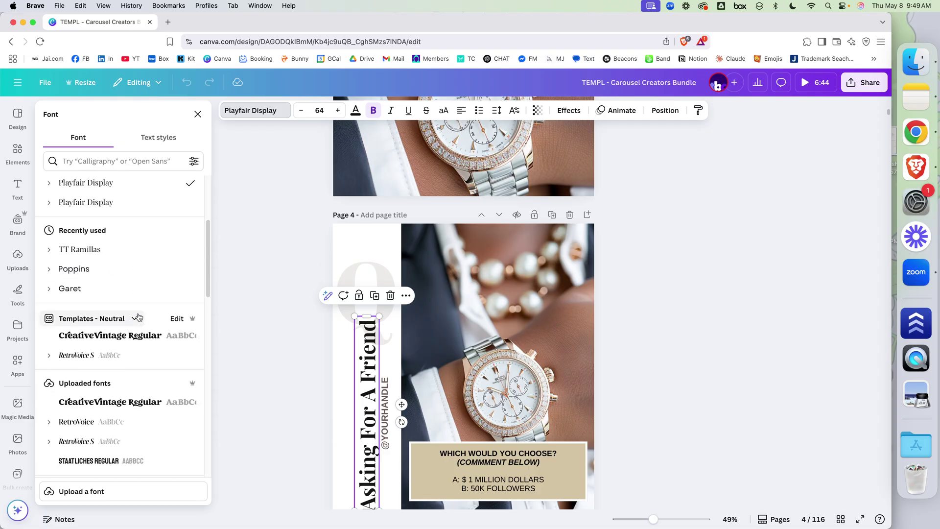
pyautogui.scroll(-1, 98, 388)
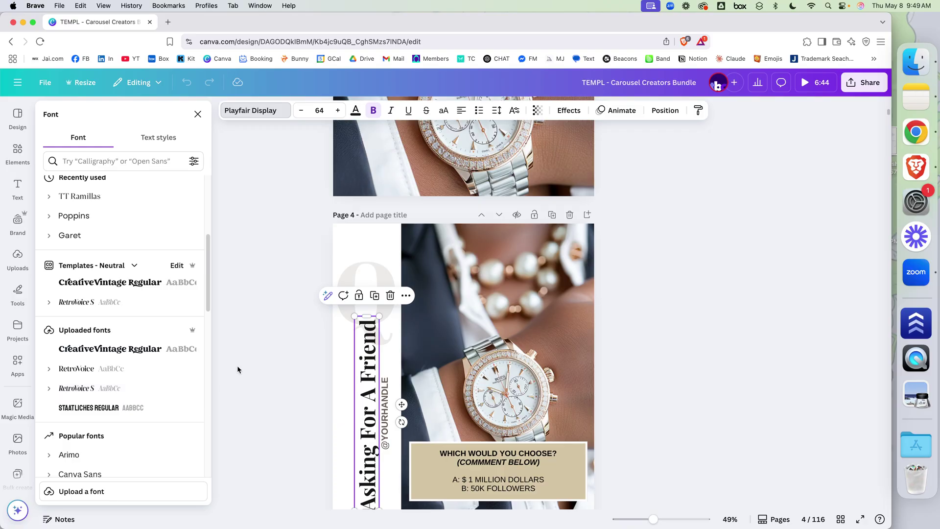
pyautogui.press('Escape')
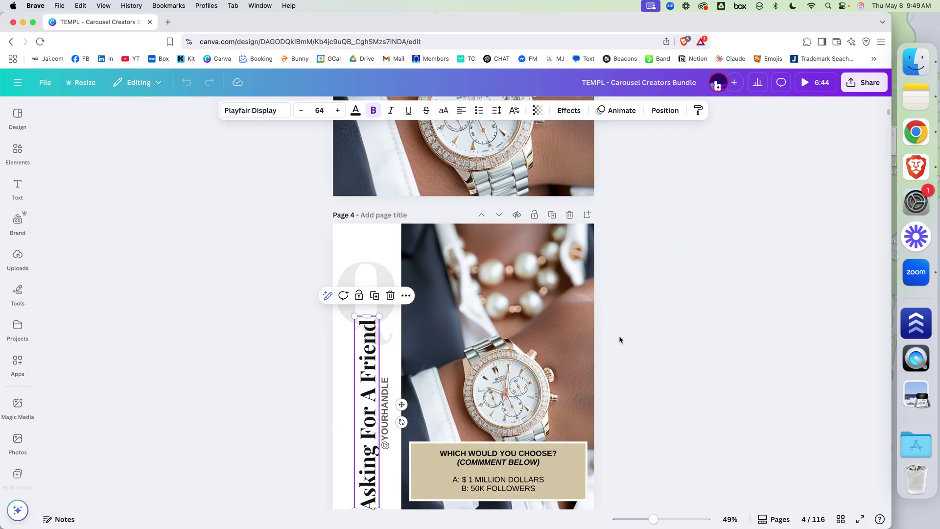
pyautogui.click(619, 336)
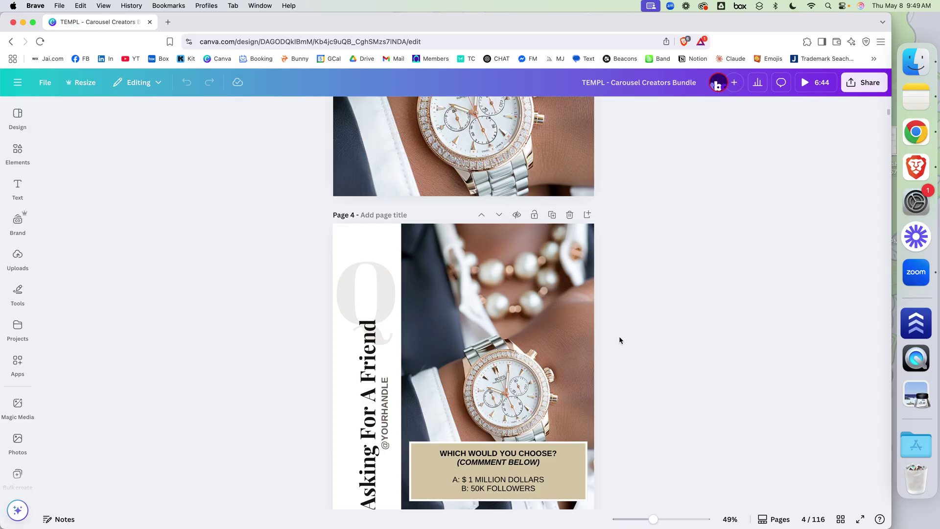
pyautogui.scroll(5, 629, 368)
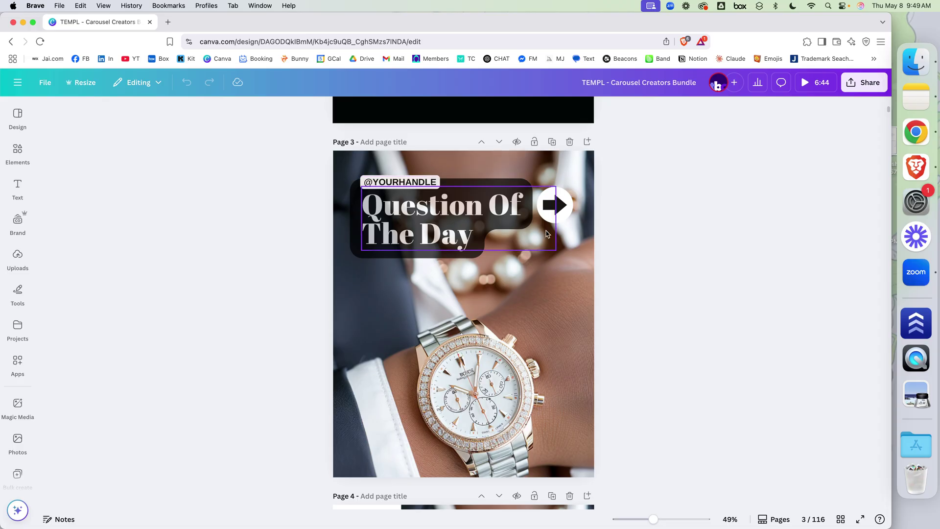
pyautogui.click(673, 262)
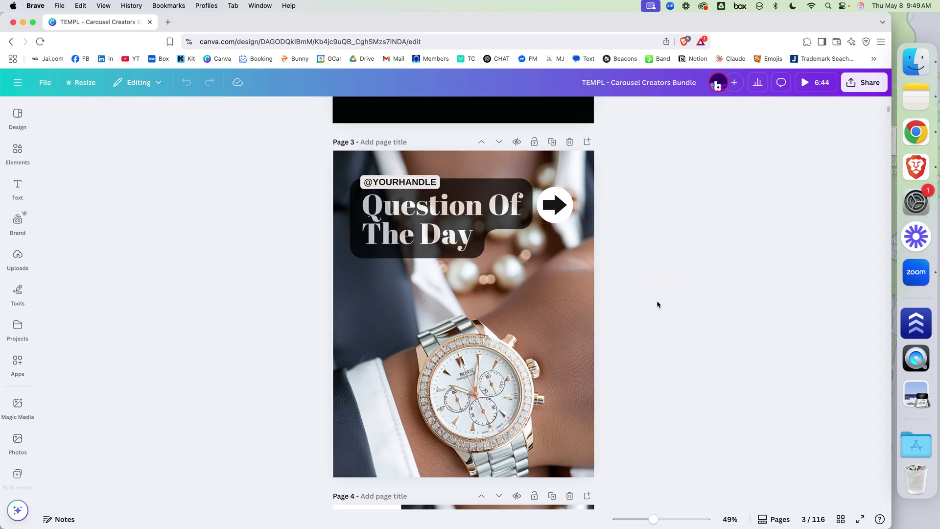
pyautogui.scroll(-2, 657, 302)
pyautogui.click(485, 323)
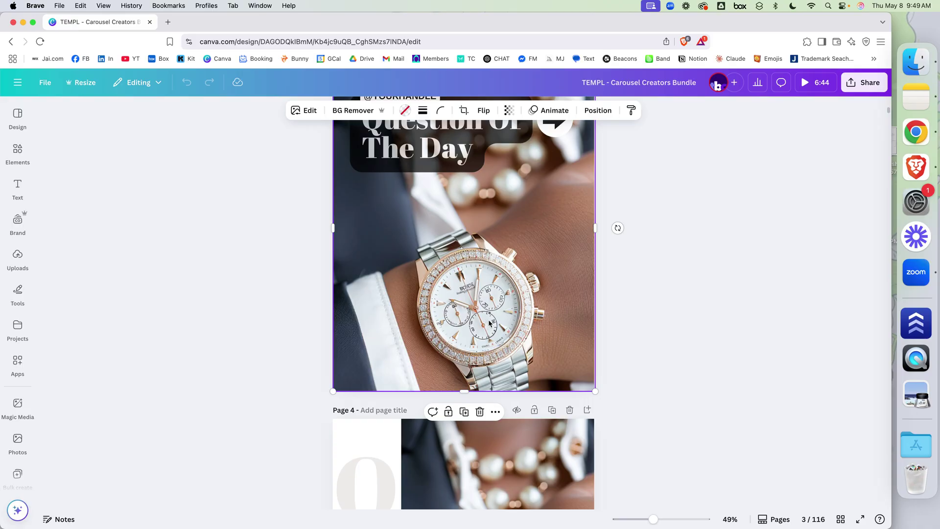
pyautogui.scroll(7, 656, 353)
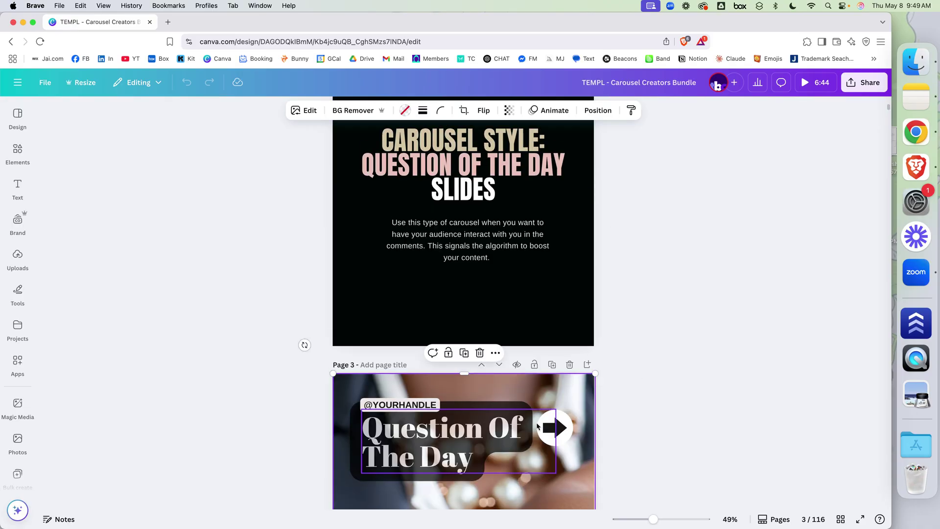
pyautogui.click(633, 405)
pyautogui.scroll(-8, 633, 398)
pyautogui.scroll(-6, 634, 402)
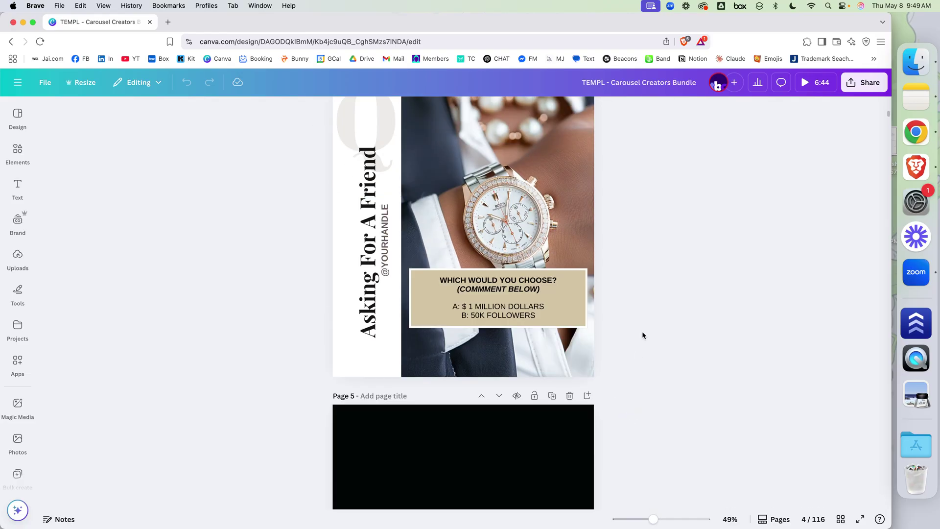
pyautogui.scroll(-2, 642, 331)
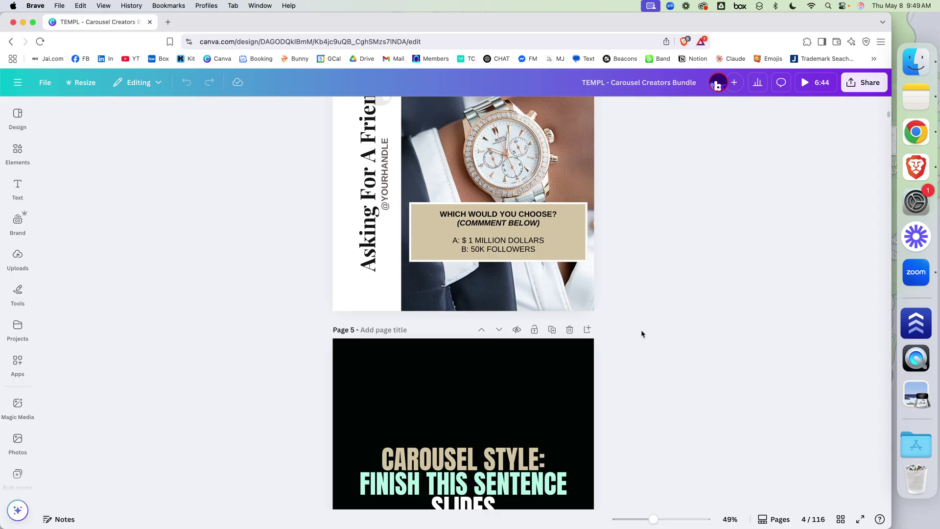
# - Page down to the page 15 affirmation slide, then switch to Preview and cancel its Open window
pyautogui.scroll(20, 641, 330)
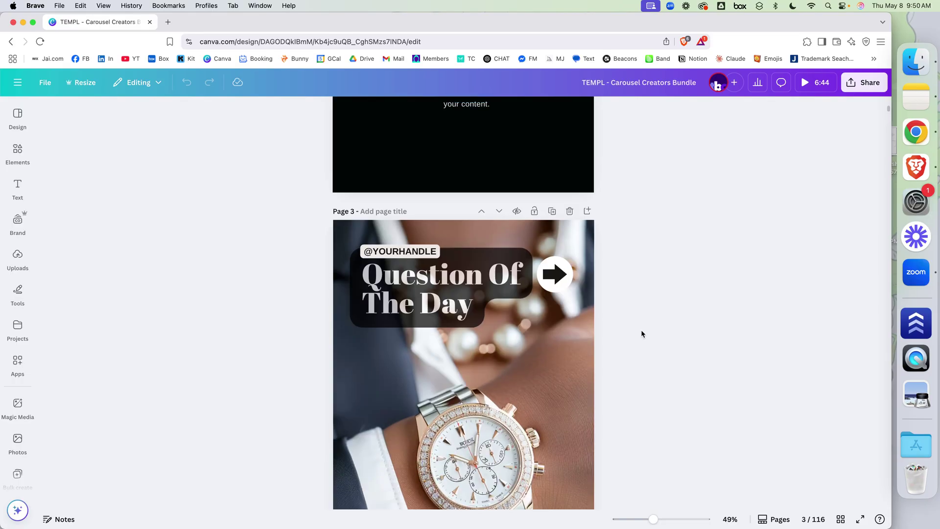
pyautogui.scroll(-8, 644, 333)
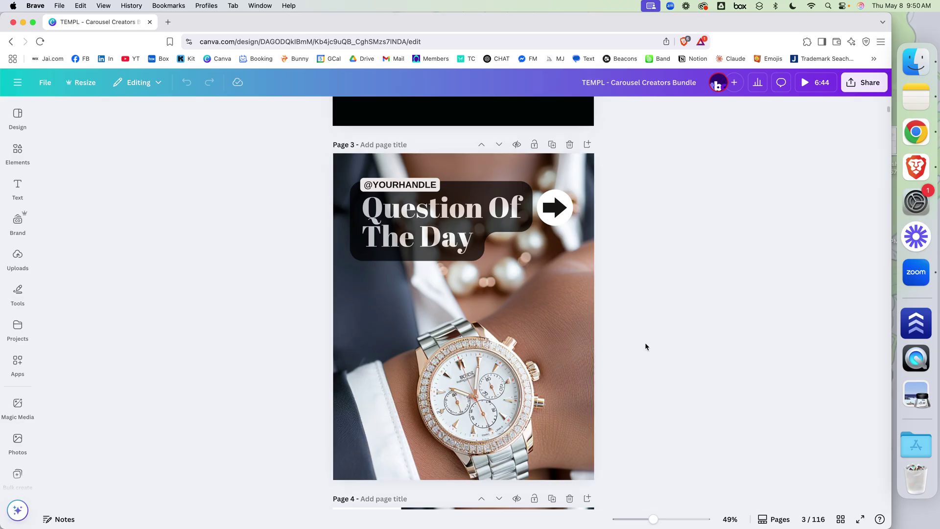
pyautogui.scroll(-4, 637, 343)
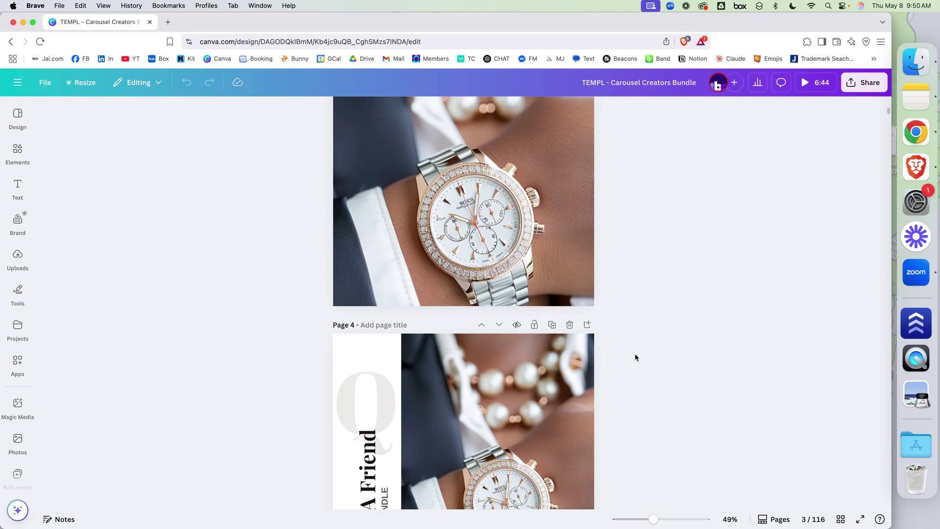
pyautogui.scroll(-6, 622, 279)
pyautogui.scroll(-7, 642, 357)
pyautogui.scroll(-7, 642, 360)
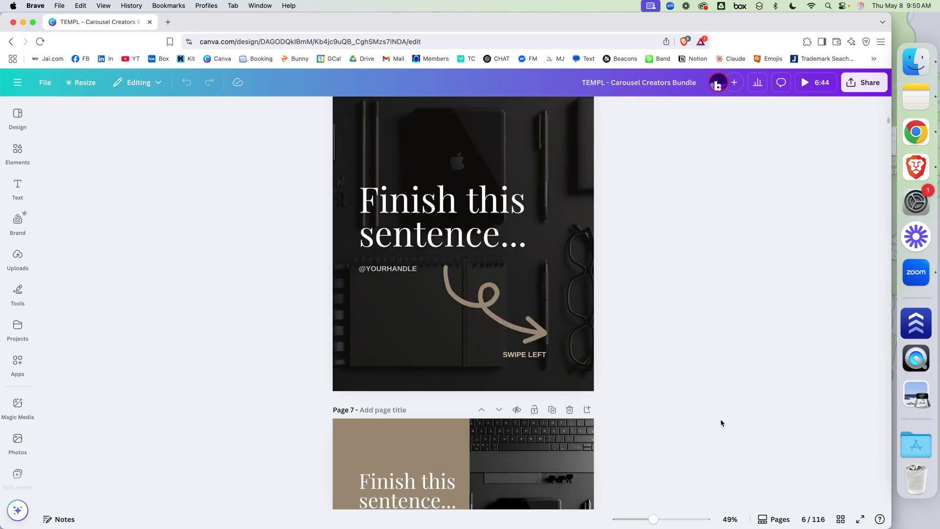
pyautogui.scroll(-10, 675, 357)
pyautogui.scroll(-11, 648, 381)
pyautogui.scroll(-13, 651, 384)
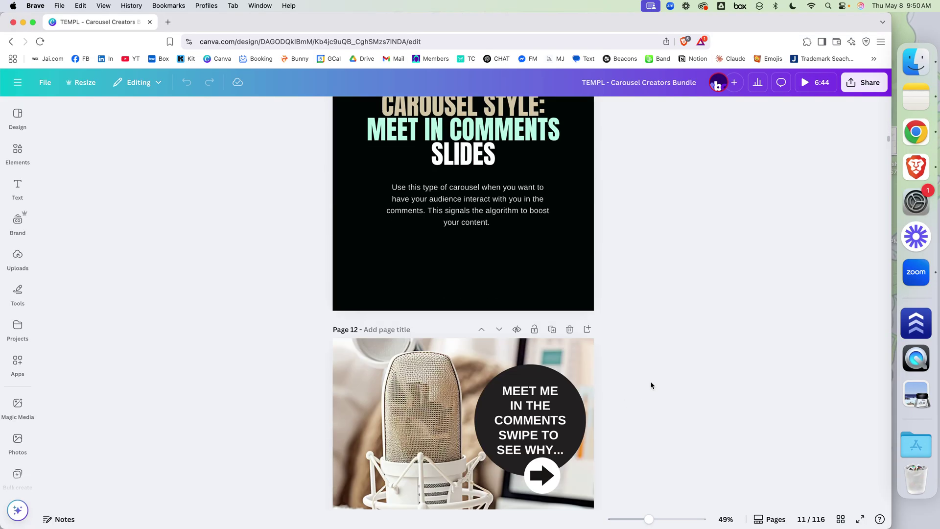
pyautogui.scroll(-6, 651, 385)
pyautogui.scroll(-3, 650, 385)
pyautogui.scroll(-9, 646, 391)
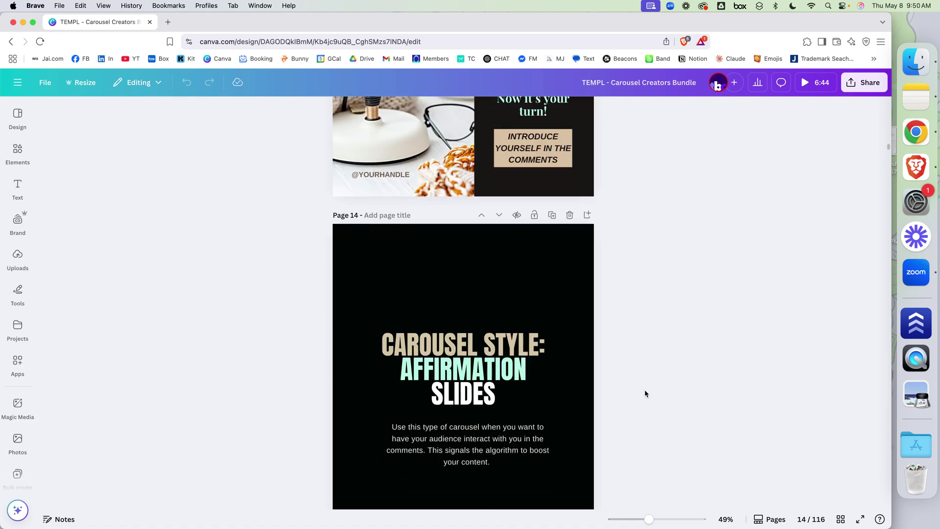
pyautogui.scroll(-4, 644, 394)
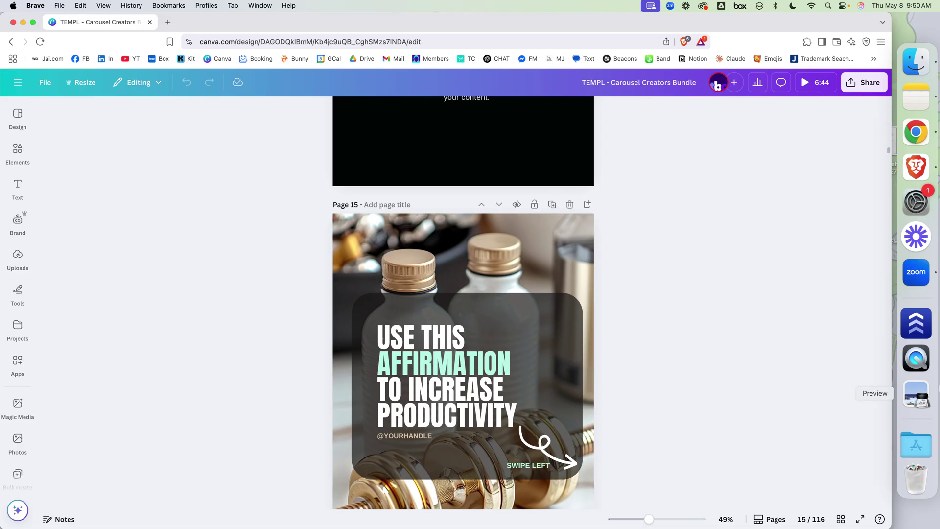
pyautogui.click(932, 398)
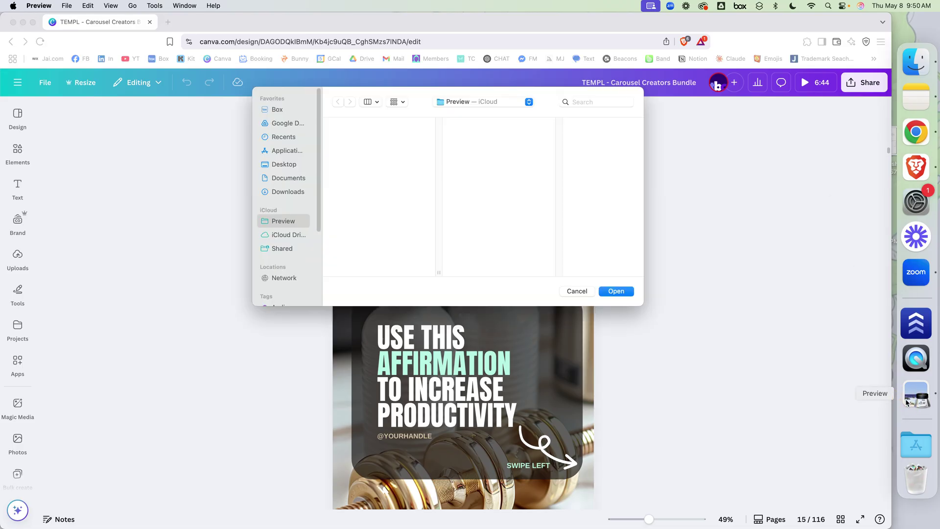
pyautogui.click(575, 292)
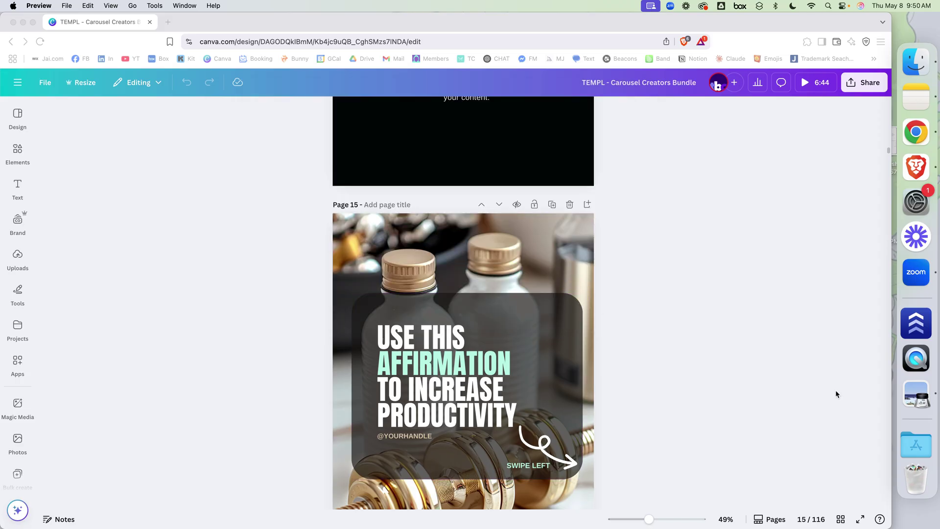